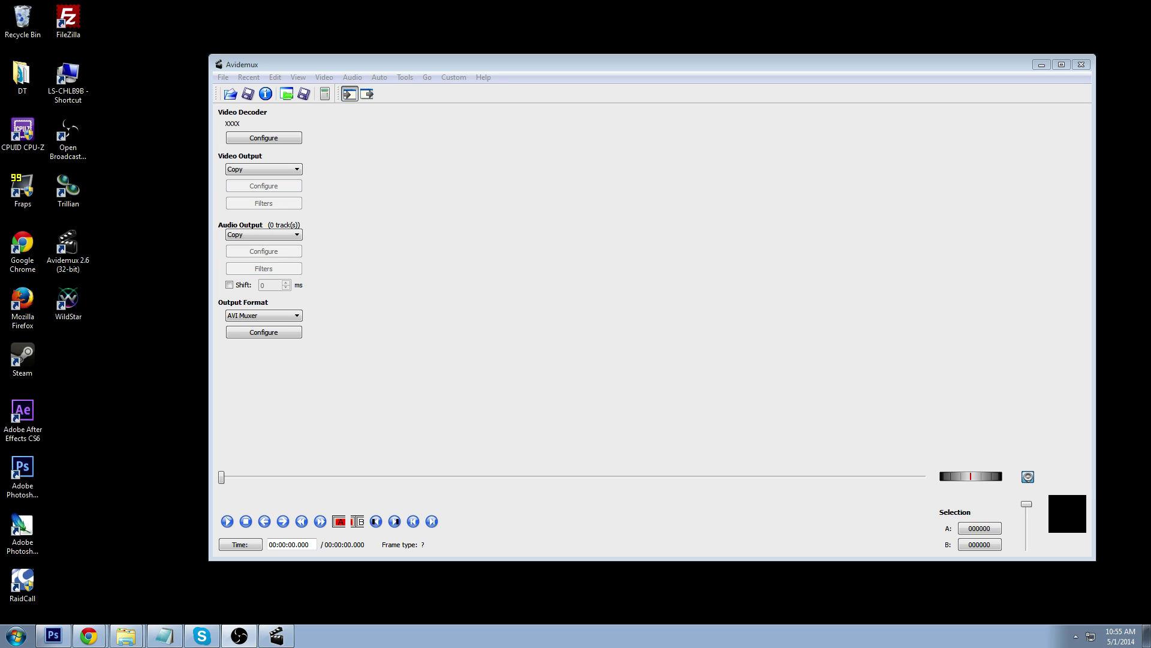
# Switch between Photoshop and Avidemux and position the Avidemux window on the desktop
pyautogui.moveTo(376, 70); pyautogui.dragTo(355, 73)
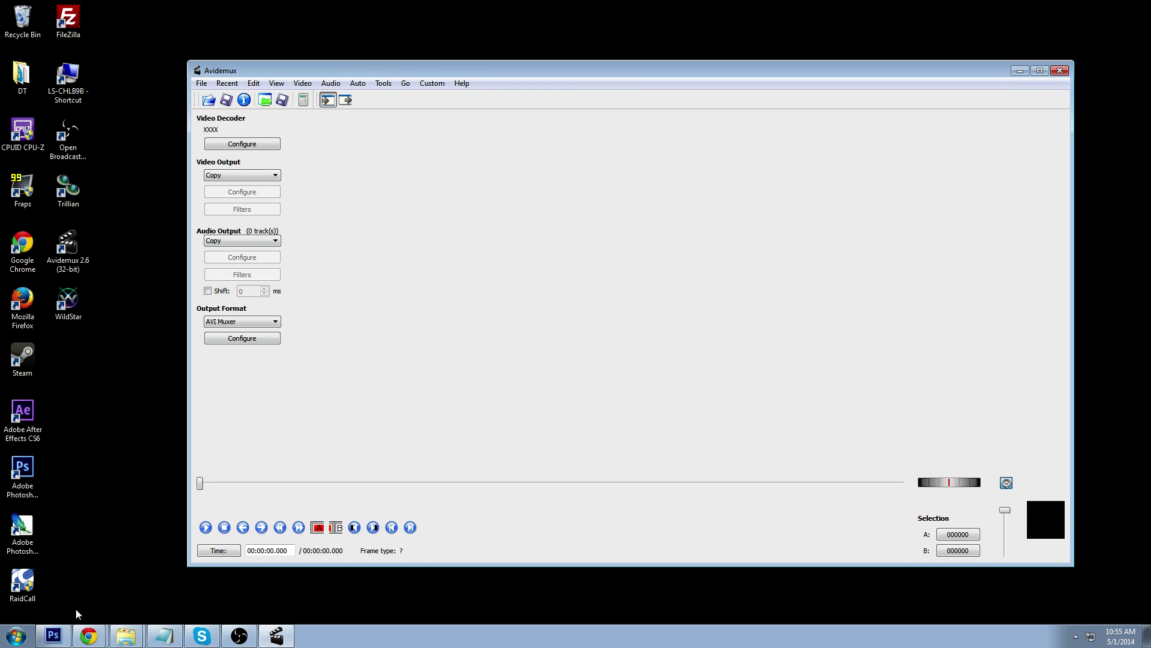
pyautogui.click(54, 637)
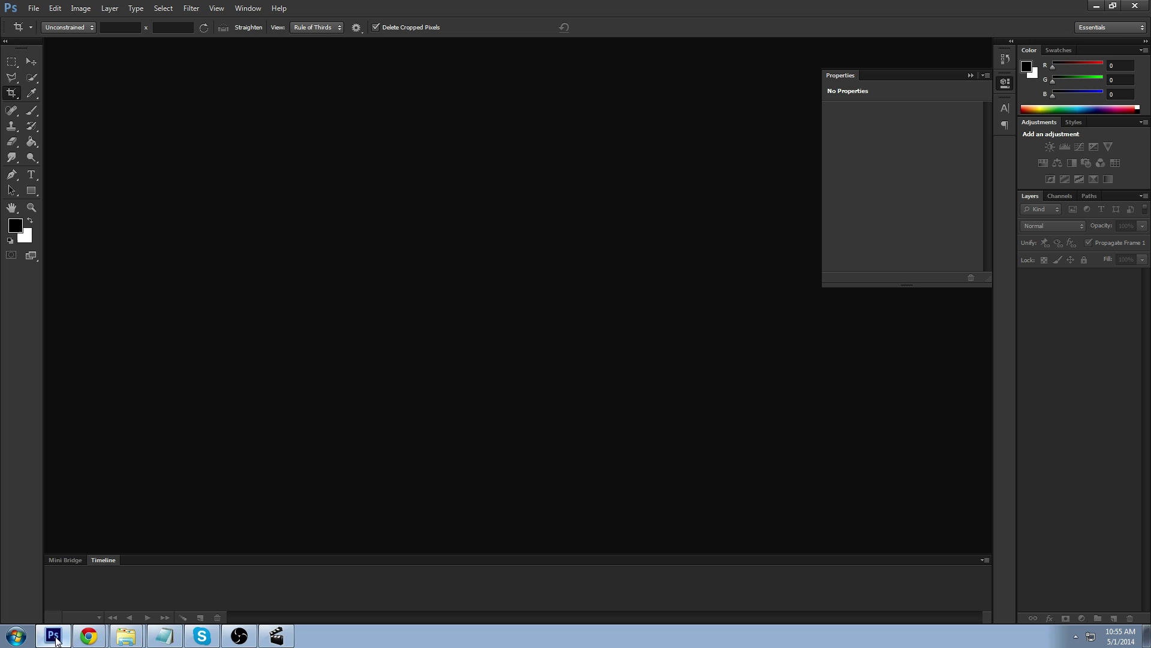
pyautogui.click(54, 638)
pyautogui.click(54, 638)
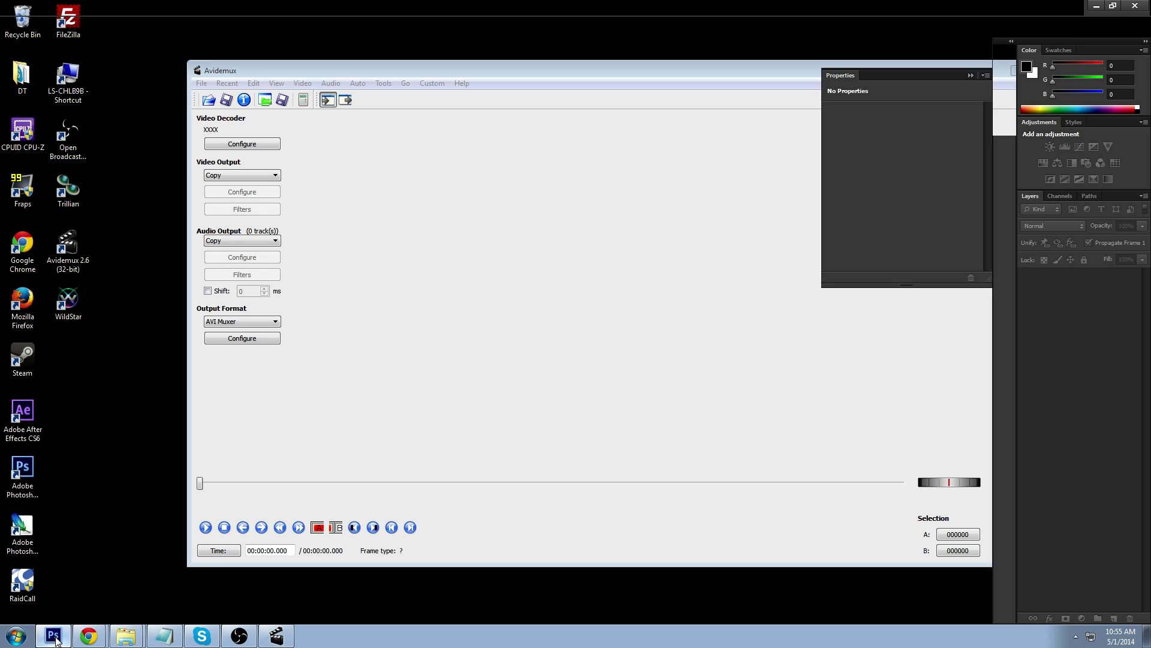
pyautogui.click(54, 638)
pyautogui.moveTo(369, 69); pyautogui.dragTo(377, 58)
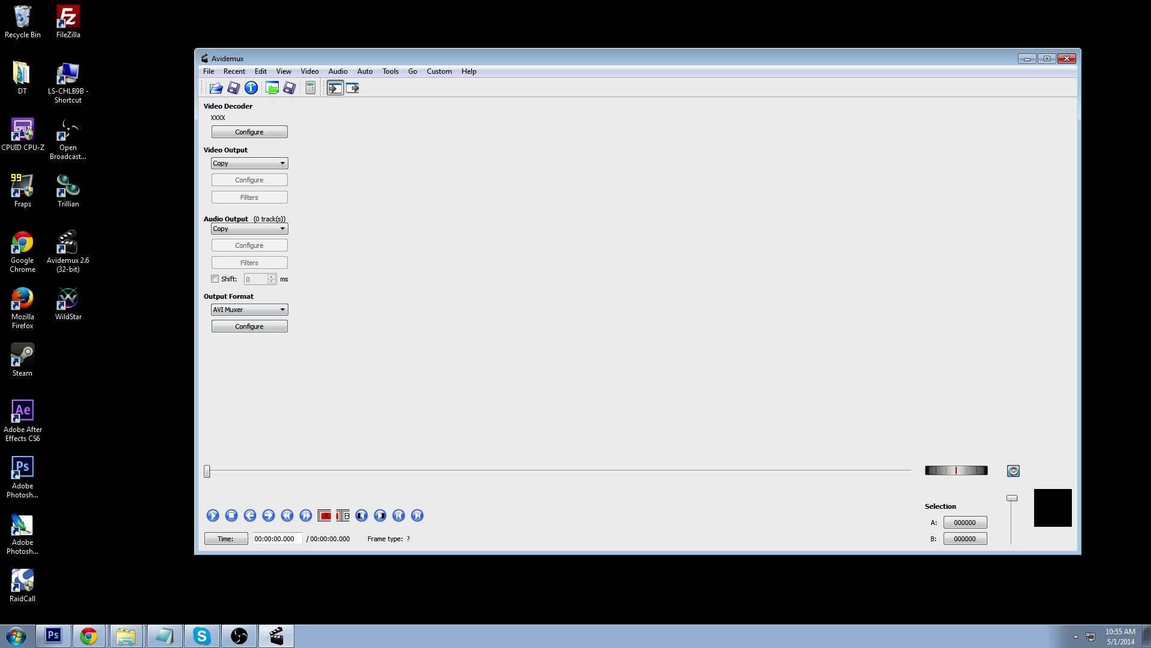
# Load S04E04- Oathkeeper.mkv and set the output format to MP4 Muxer
pyautogui.hotkey('ctrl', 'o')
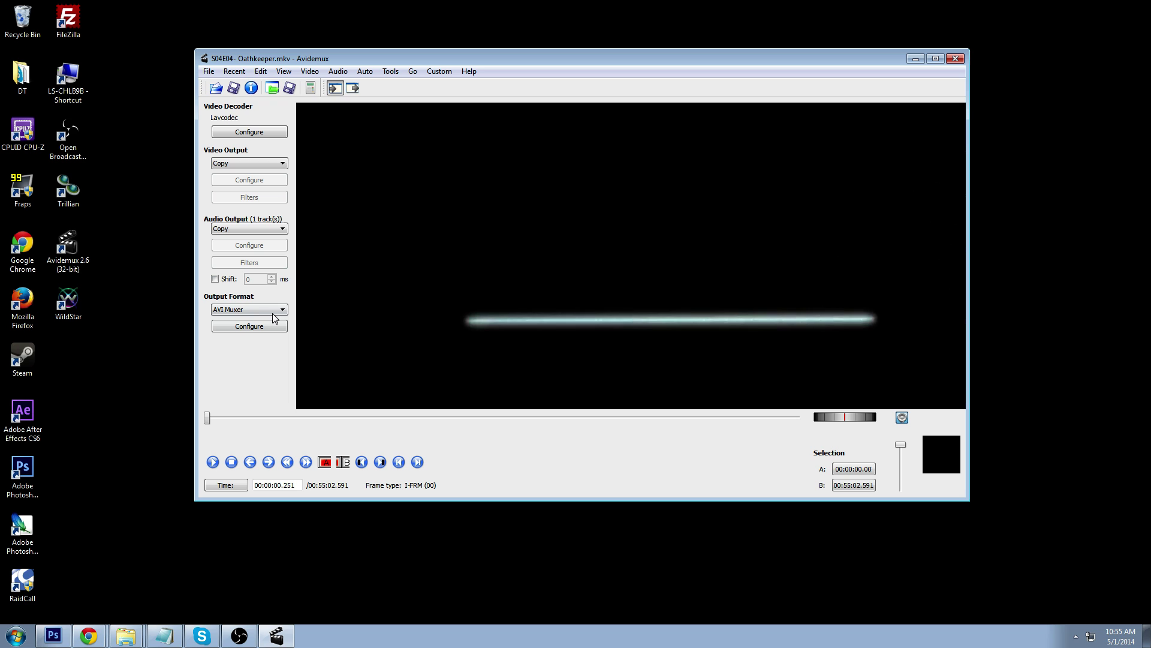
pyautogui.click(266, 311)
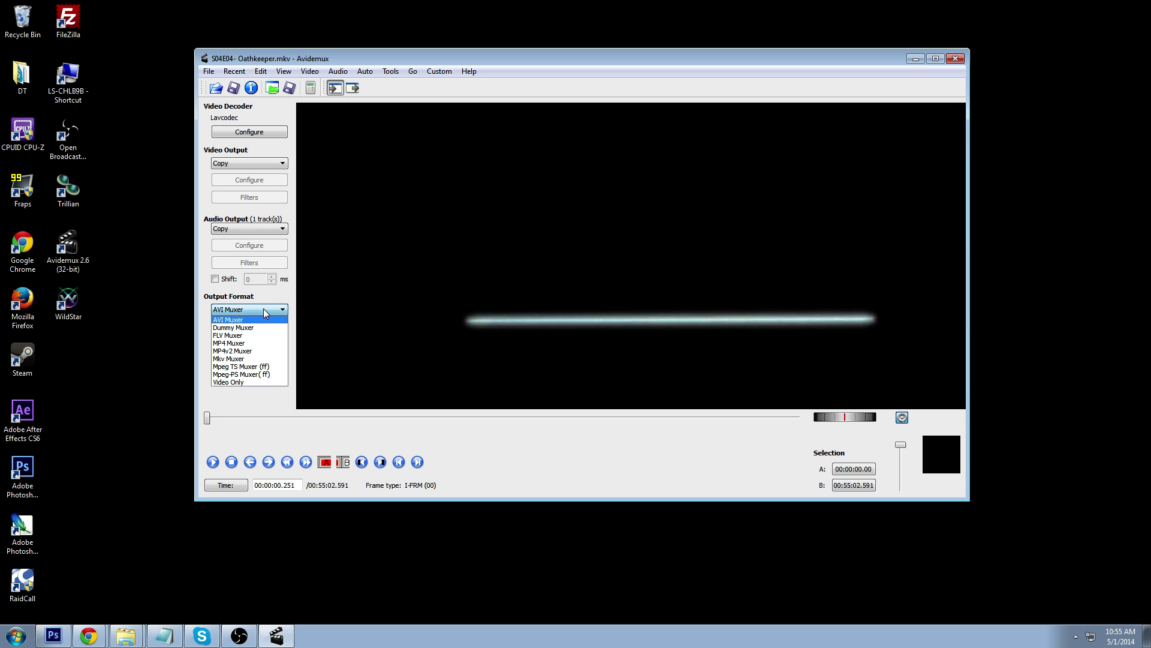
pyautogui.click(246, 345)
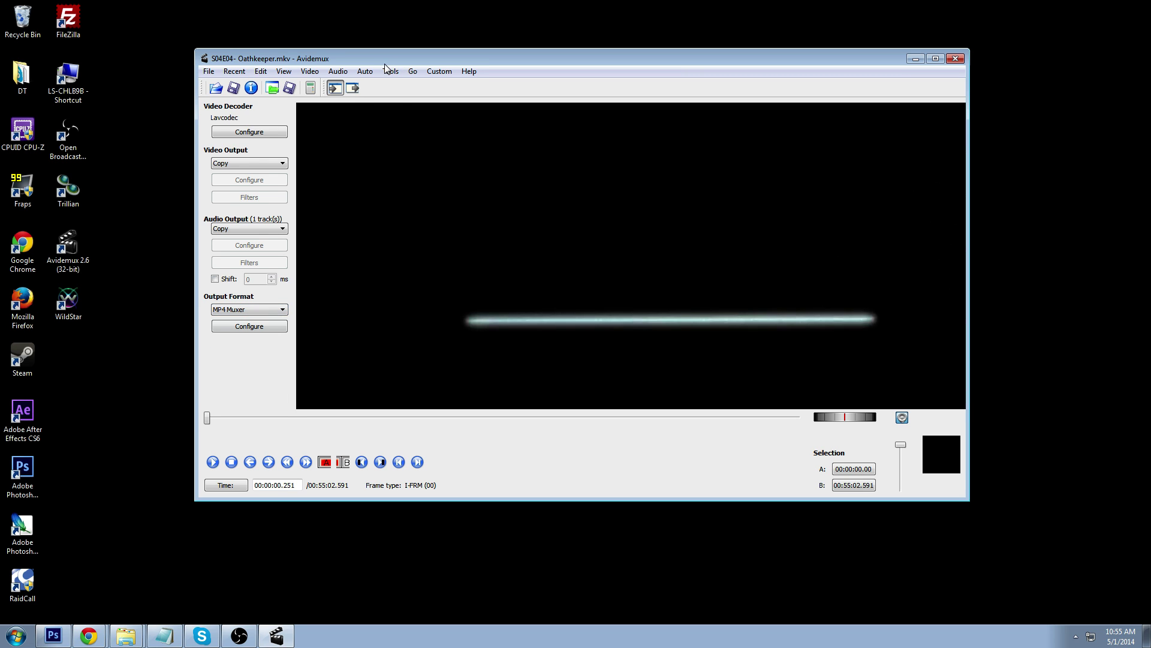
# Move the Avidemux window and enlarge it taller, wider and upward
pyautogui.moveTo(384, 64); pyautogui.dragTo(408, 98)
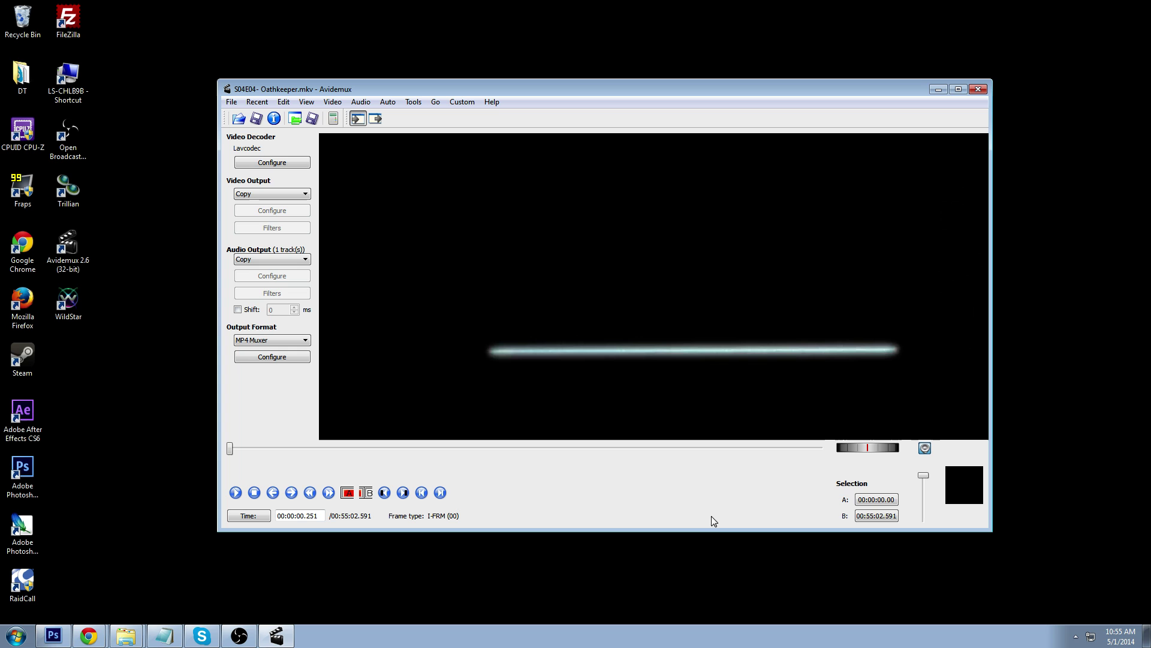
pyautogui.moveTo(711, 530); pyautogui.dragTo(736, 603)
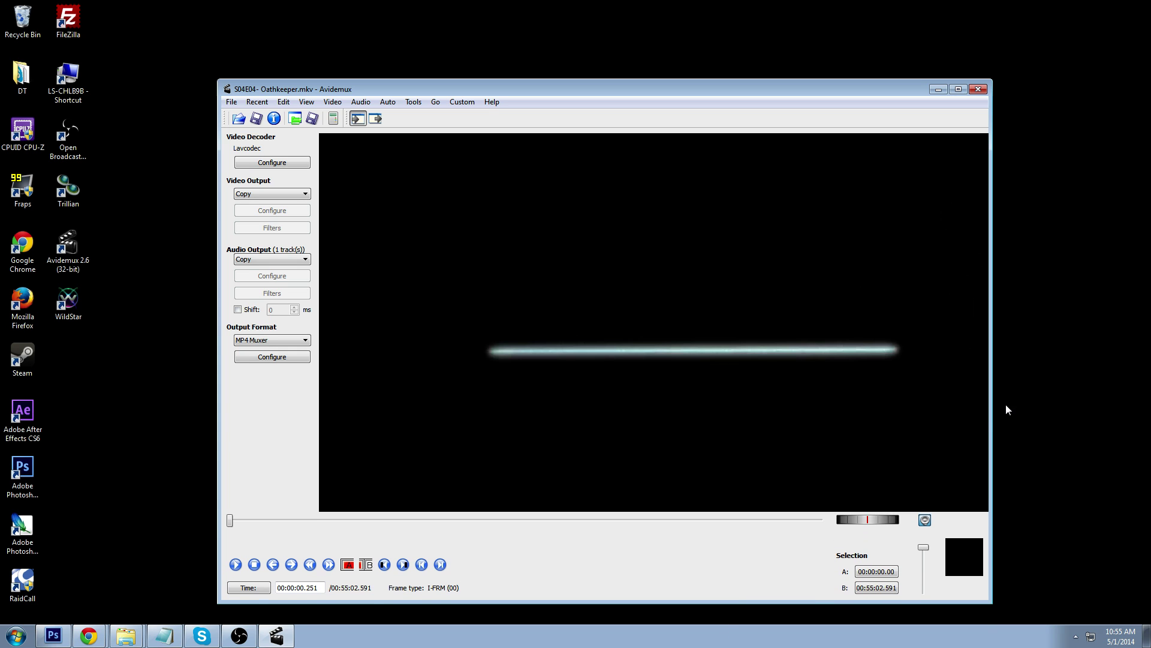
pyautogui.moveTo(993, 418); pyautogui.dragTo(1098, 413)
pyautogui.moveTo(615, 80); pyautogui.dragTo(614, 16)
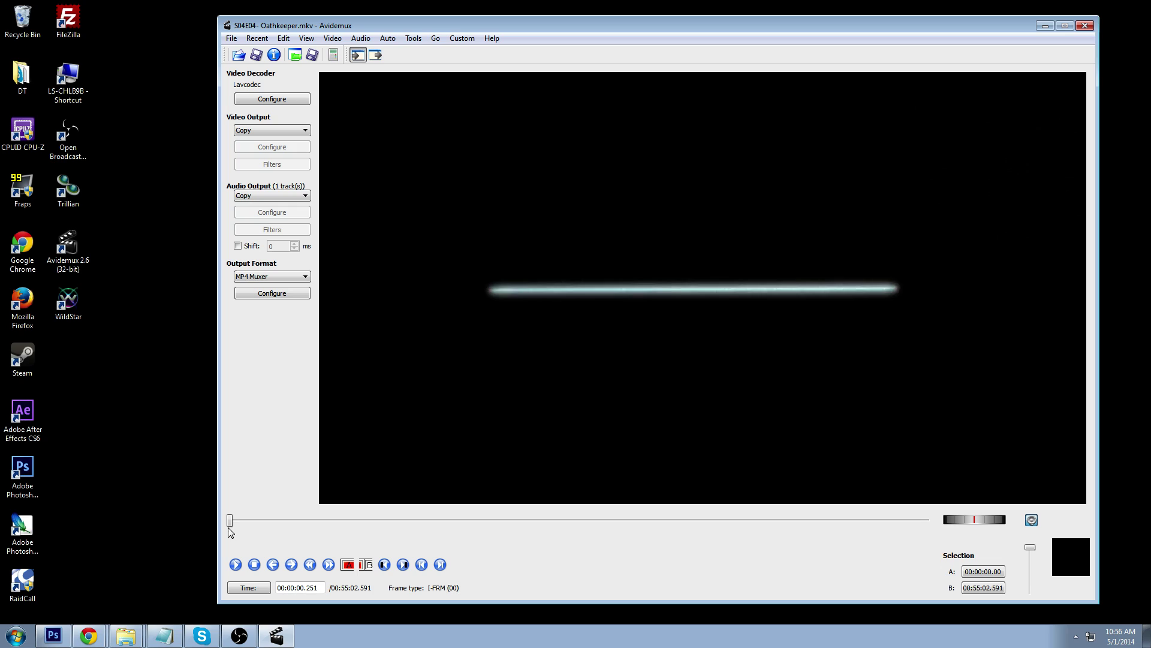
# Mark the clip with start 00:33:22.626 and end 00:33:25.296
pyautogui.moveTo(230, 521); pyautogui.dragTo(653, 523)
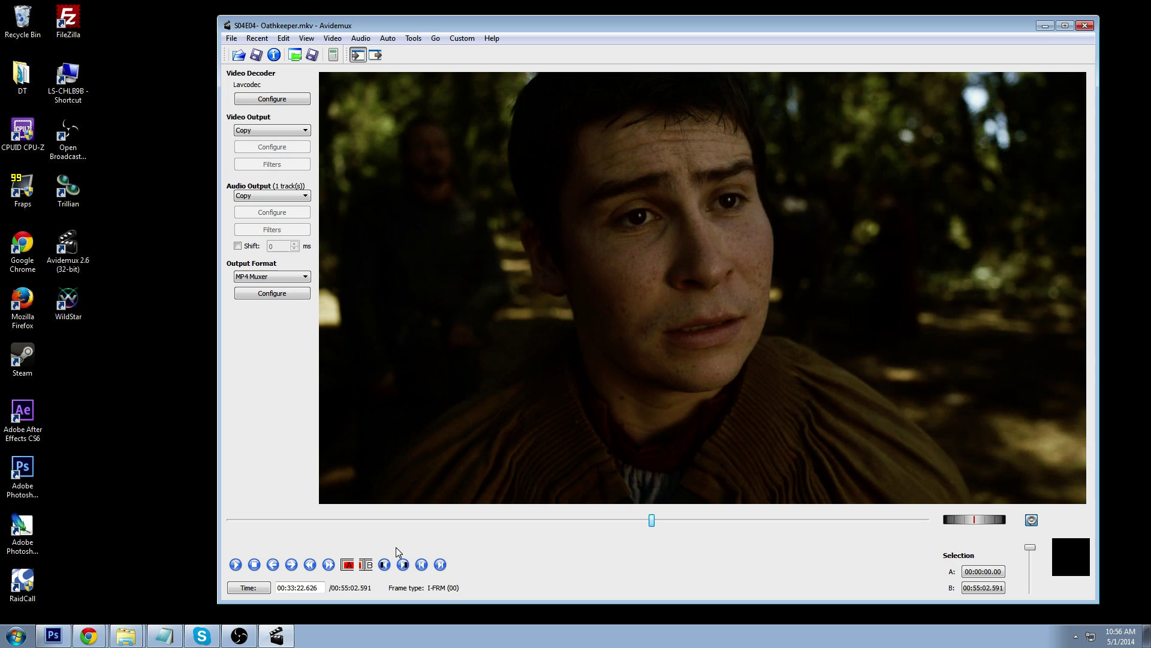
pyautogui.click(347, 564)
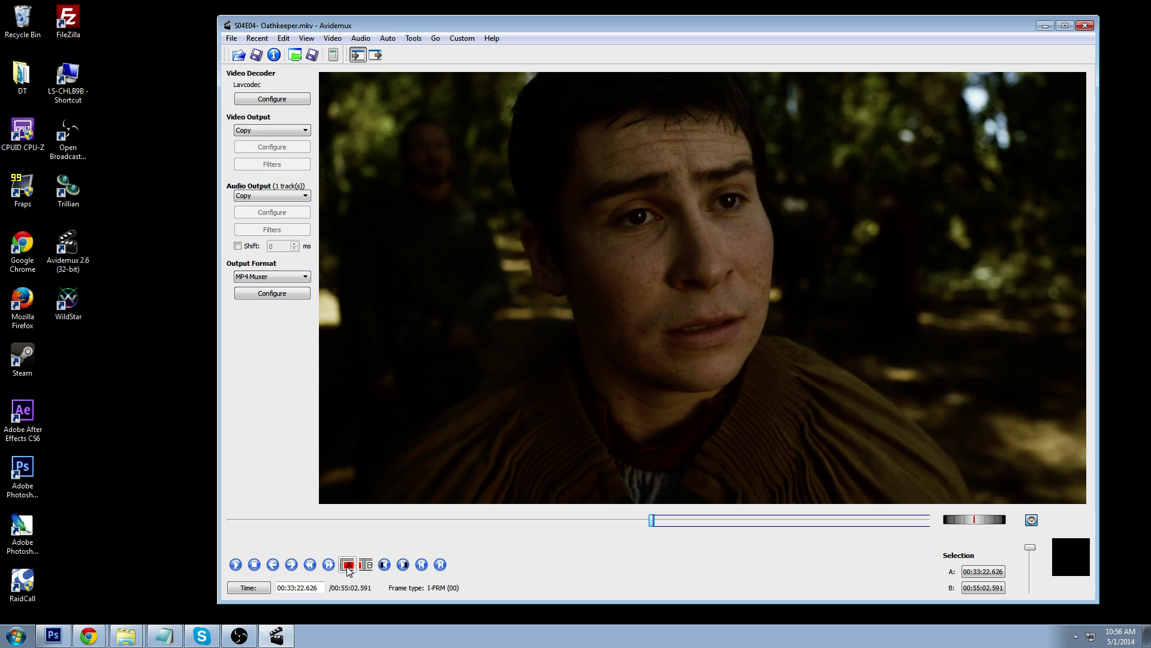
pyautogui.press('space')
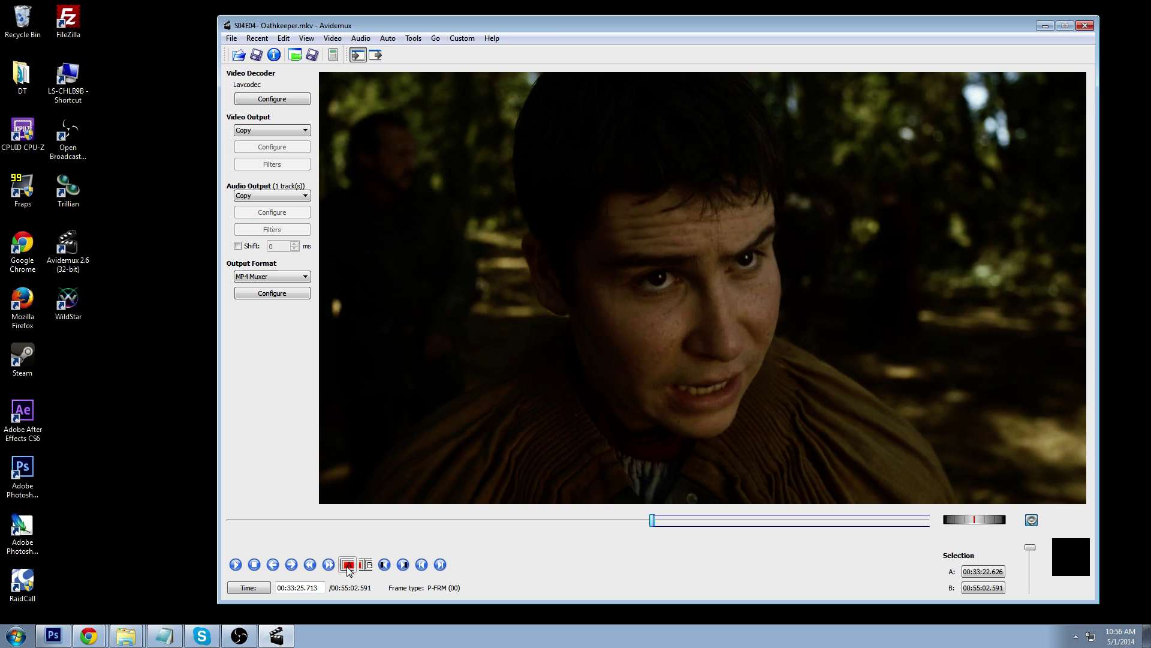
pyautogui.press('space')
pyautogui.press('Left')
pyautogui.press('Left')
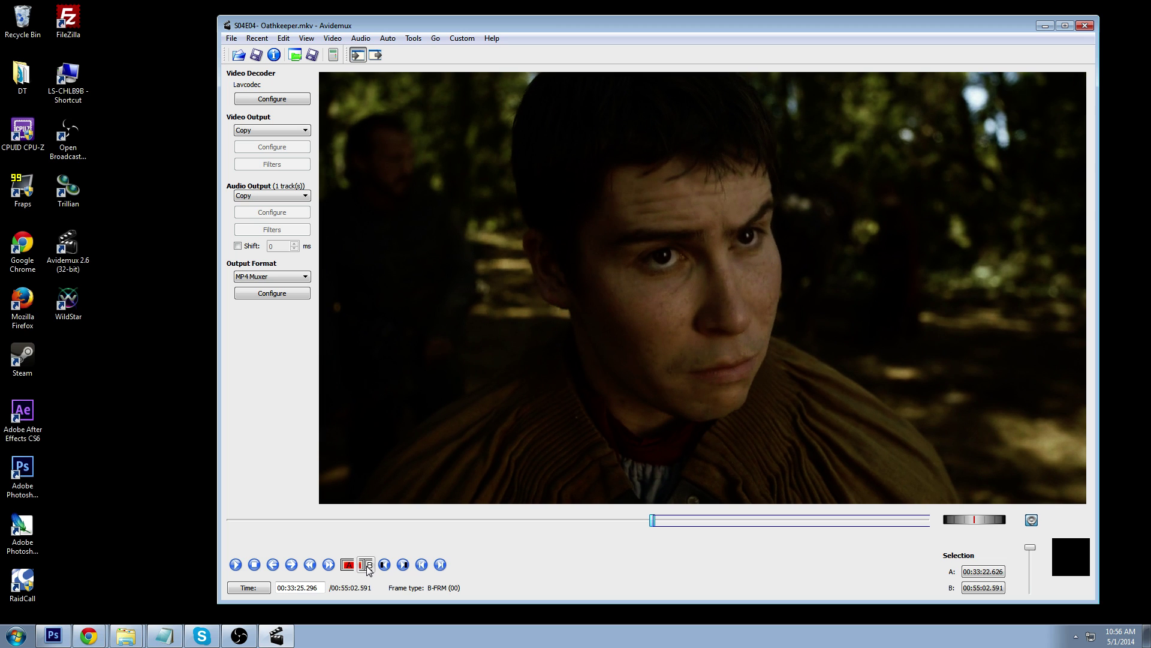
pyautogui.click(367, 565)
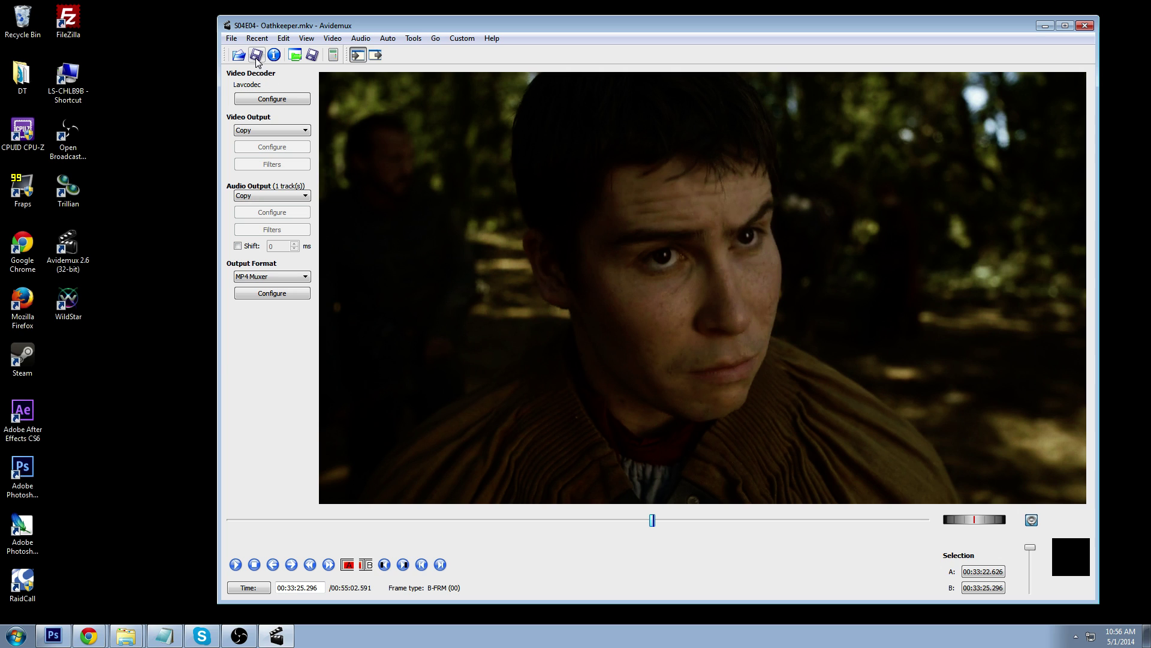
# Confirm MP4 Muxer and save the clip to the Desktop as 1.mp4
pyautogui.click(278, 286)
pyautogui.click(277, 285)
pyautogui.click(256, 56)
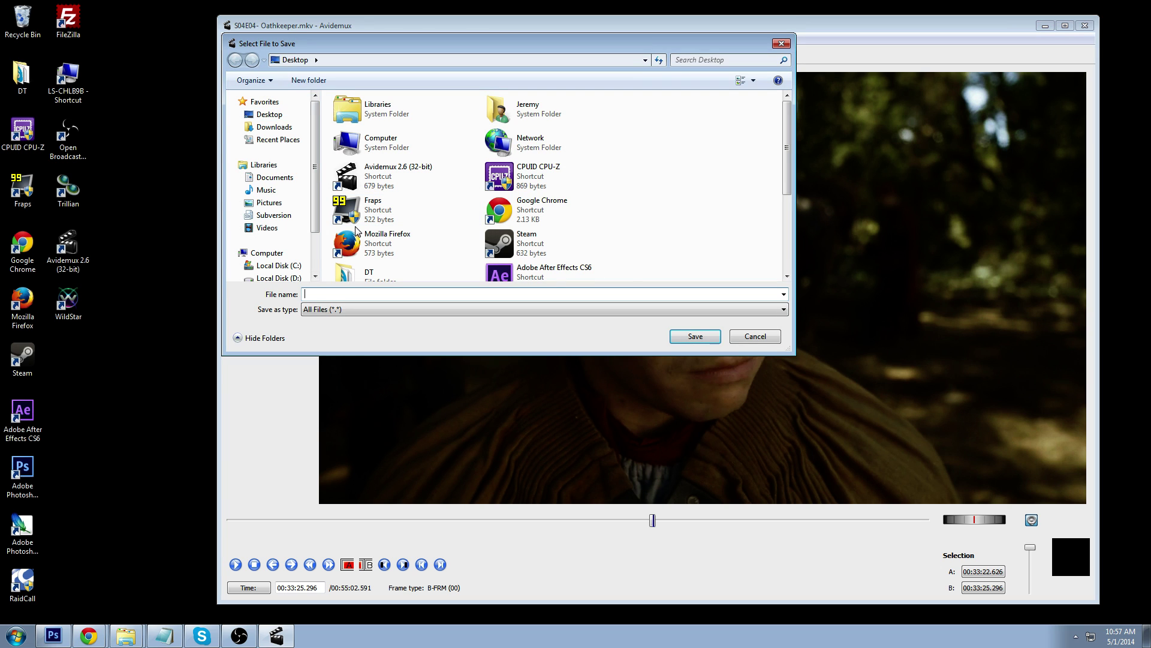
pyautogui.write('1')
pyautogui.click(708, 336)
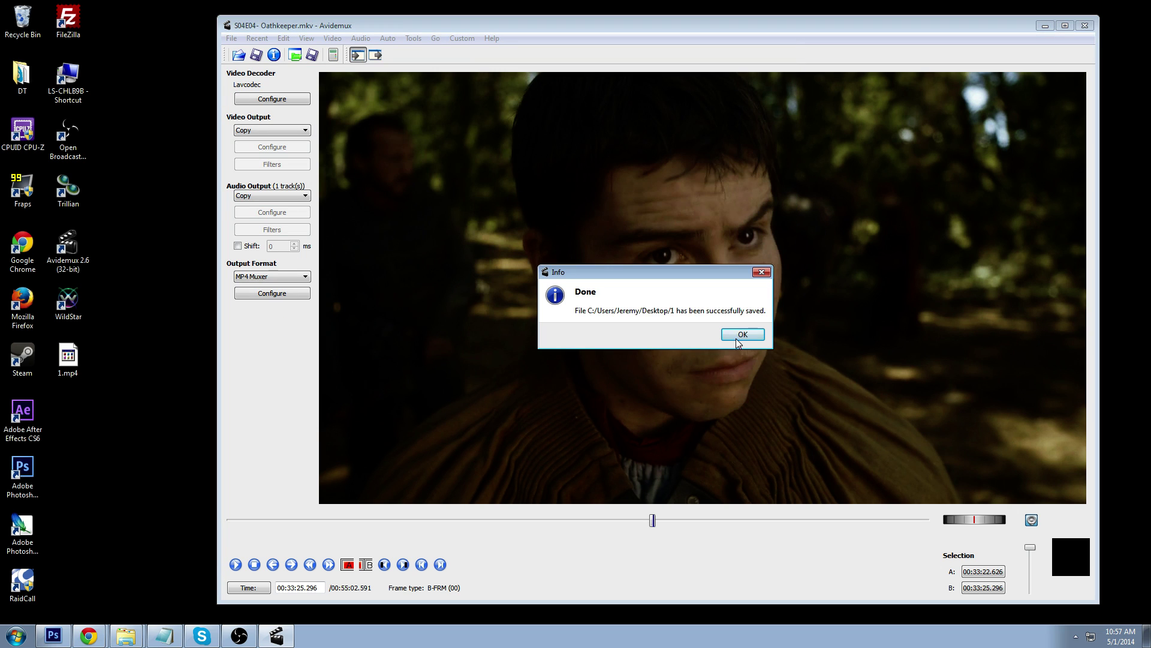
pyautogui.click(742, 334)
# Import 1.mp4 via Video Frames to Layers, from beginning to end, as a frame animation
pyautogui.click(65, 636)
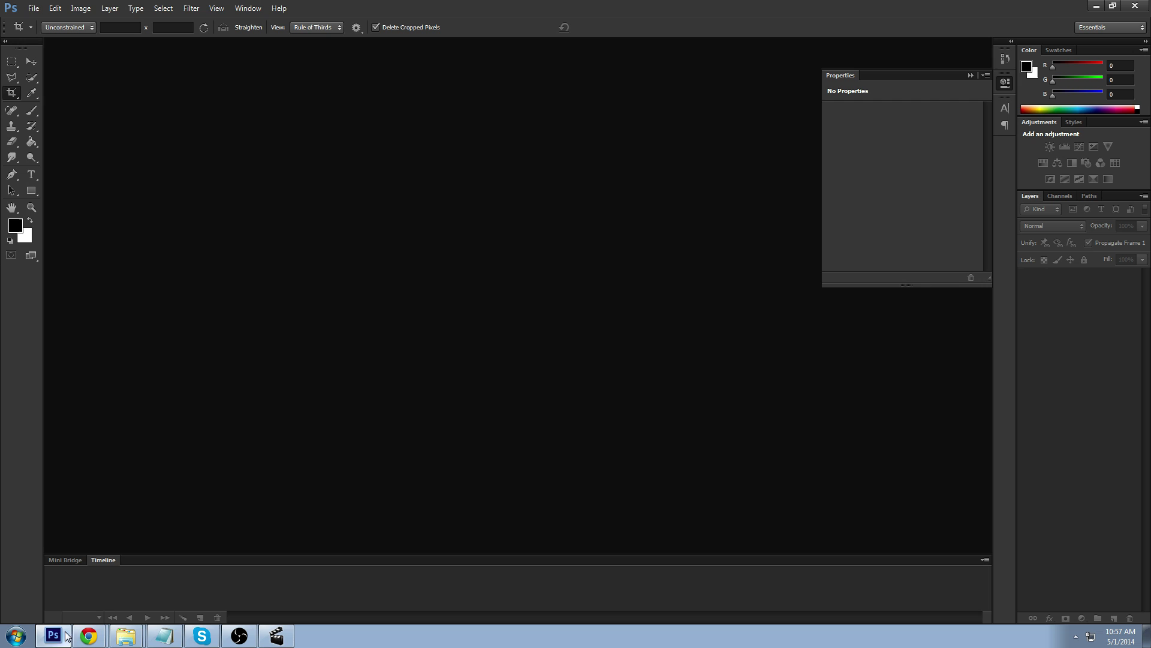
pyautogui.click(33, 8)
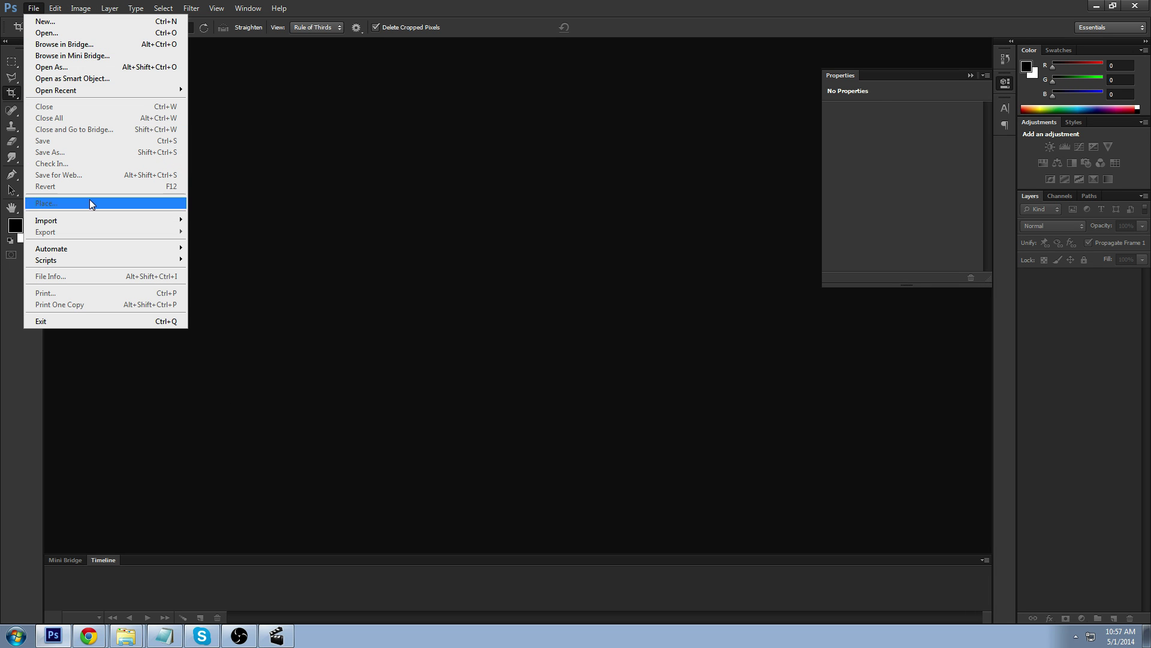
pyautogui.moveTo(95, 220)
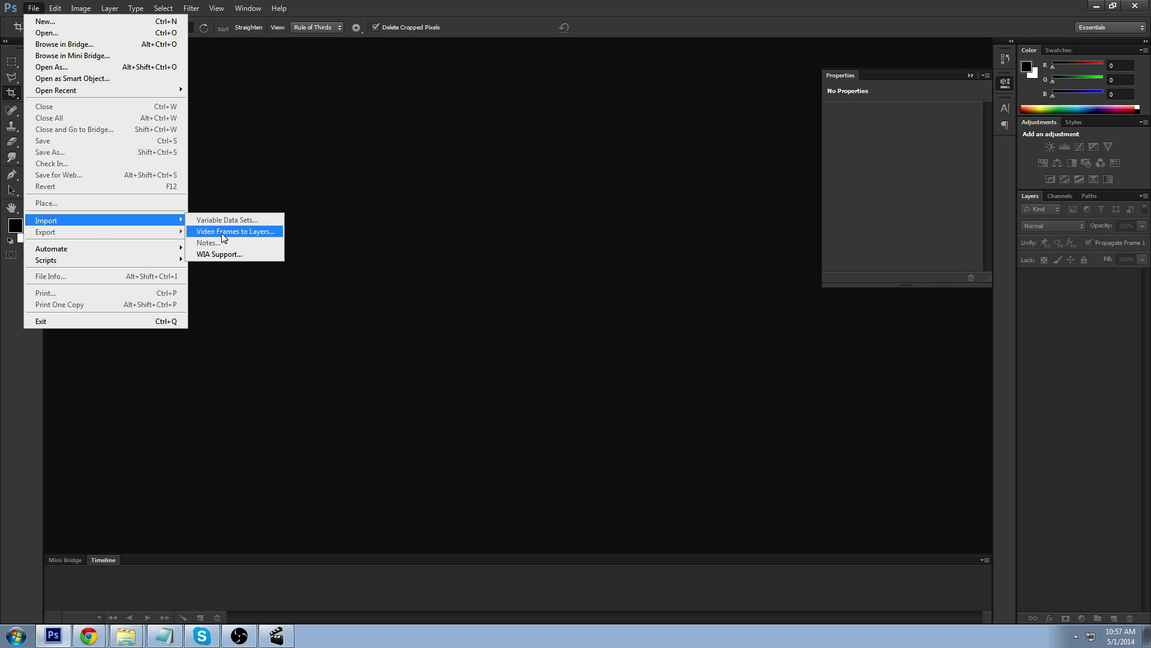
pyautogui.click(219, 232)
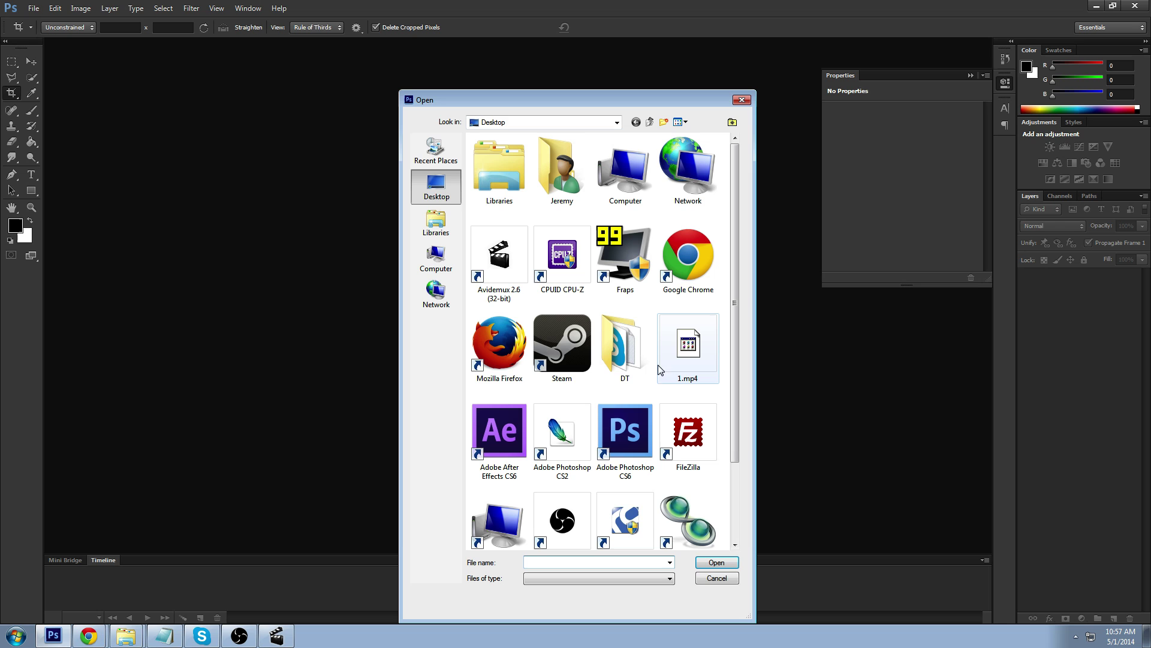
pyautogui.doubleClick(688, 345)
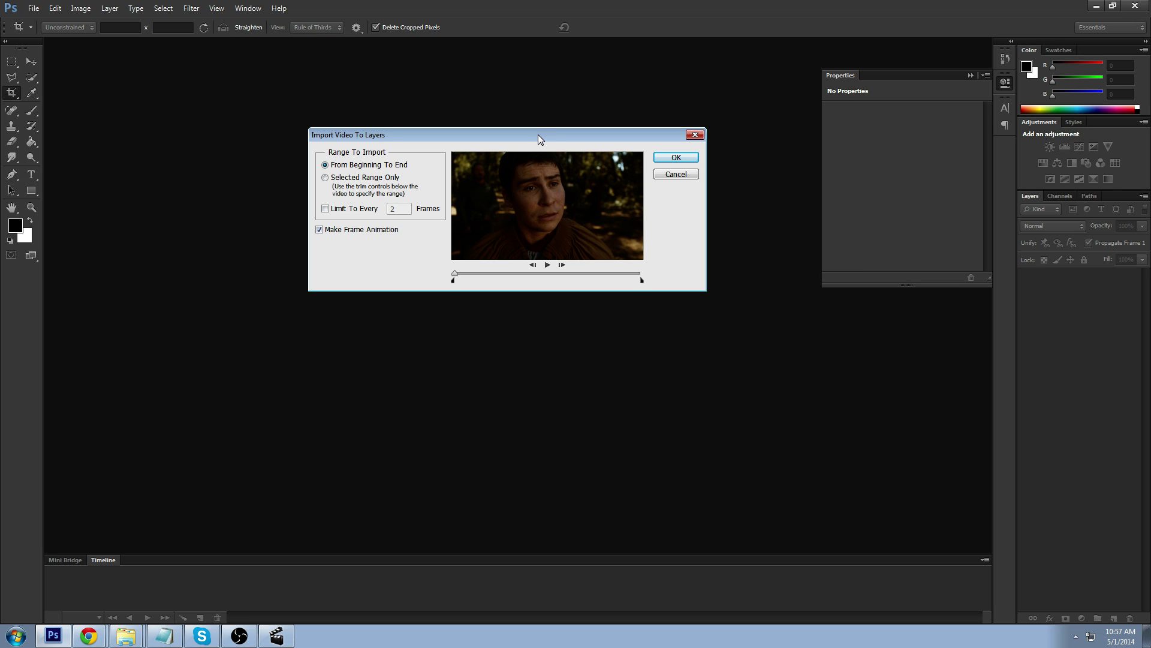
pyautogui.moveTo(535, 140); pyautogui.dragTo(492, 147)
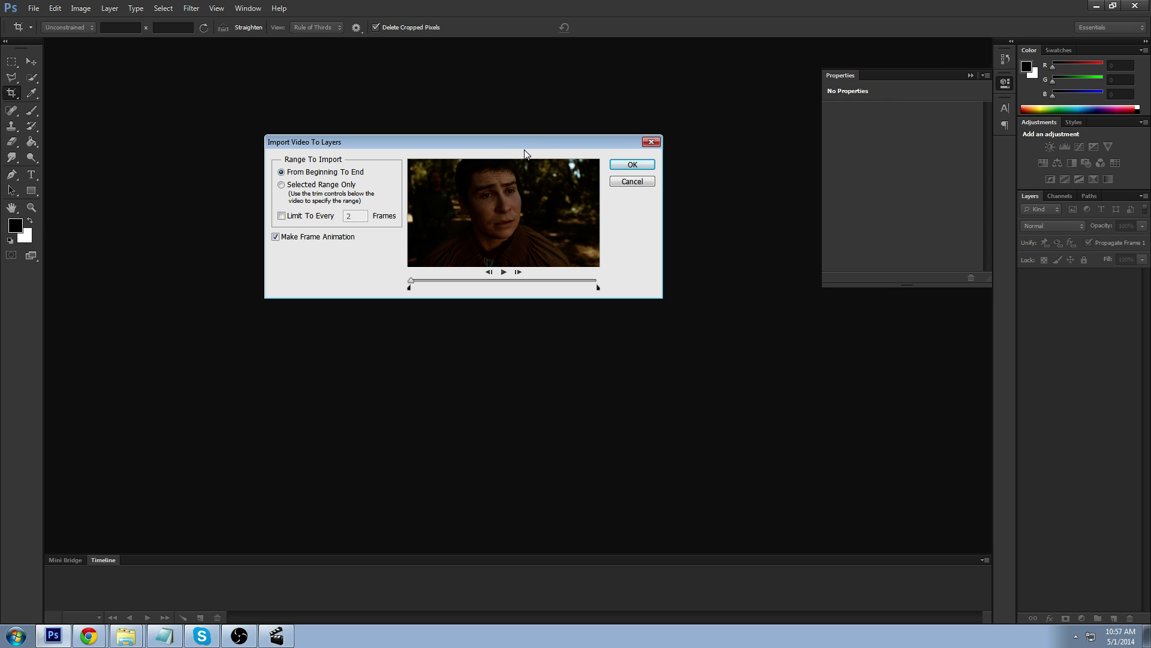
pyautogui.click(632, 165)
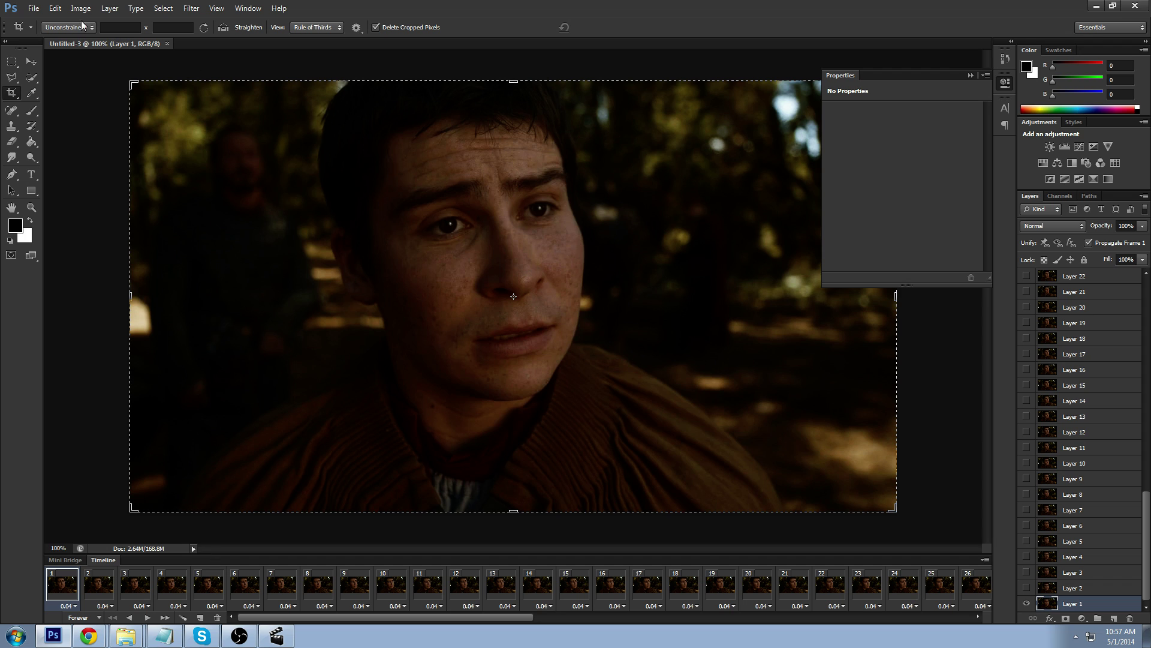
# Resize the image to 600 px wide (600×338) and preview the frame animation
pyautogui.click(80, 8)
pyautogui.click(96, 91)
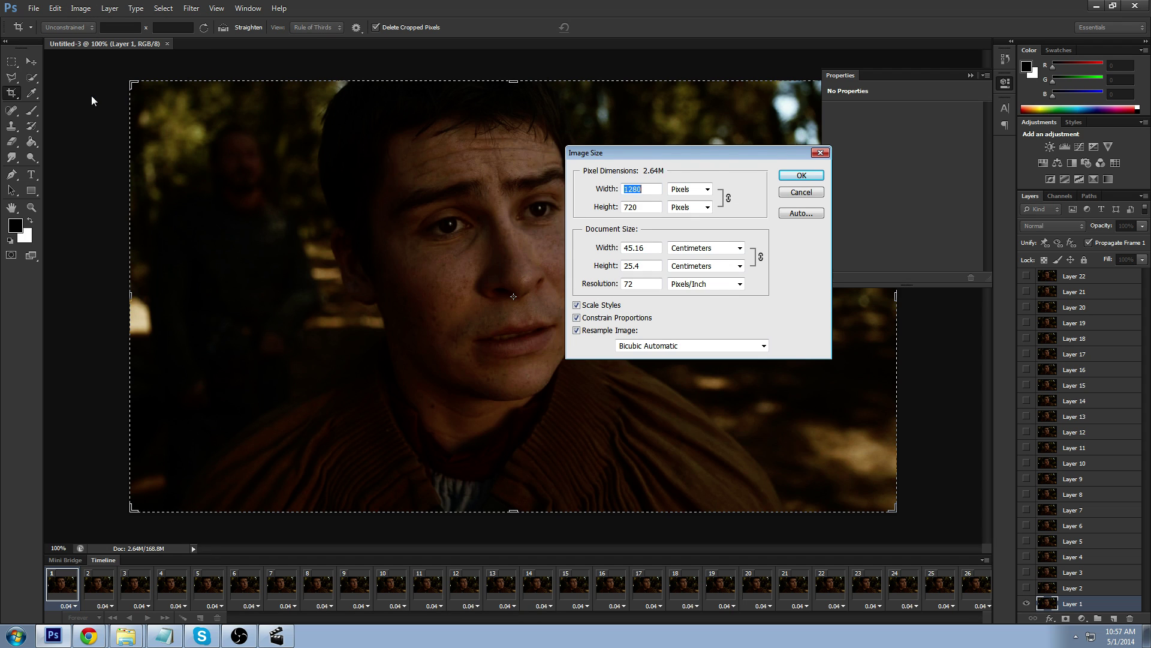
pyautogui.write('600')
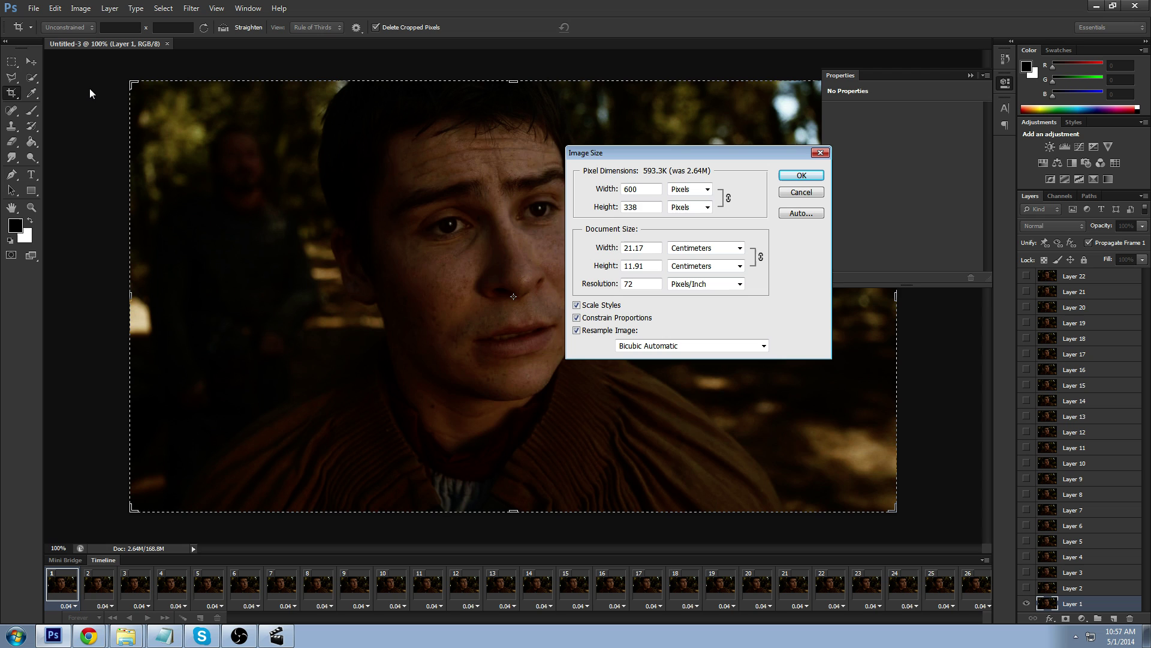
pyautogui.press('Return')
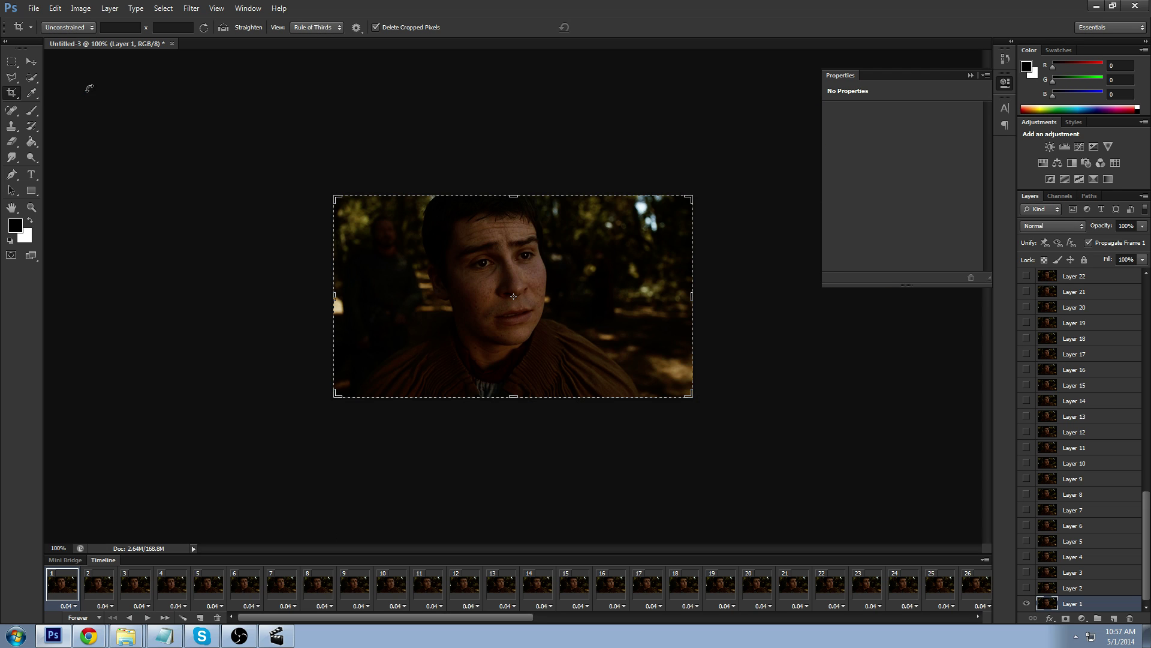
pyautogui.click(148, 617)
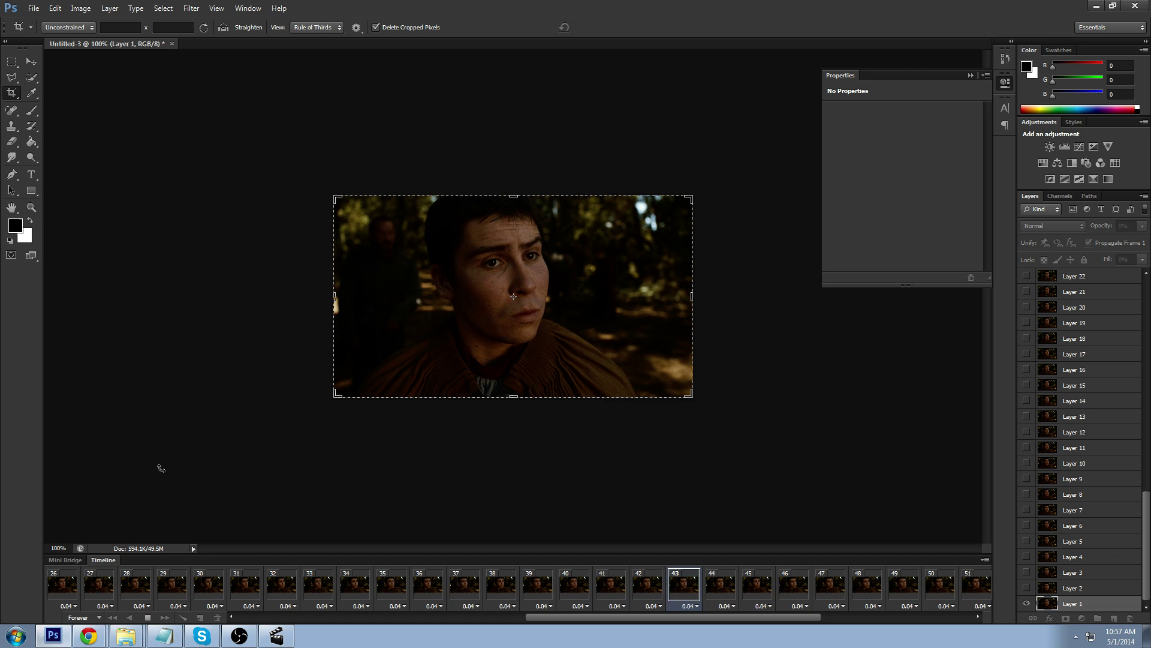
pyautogui.press('space')
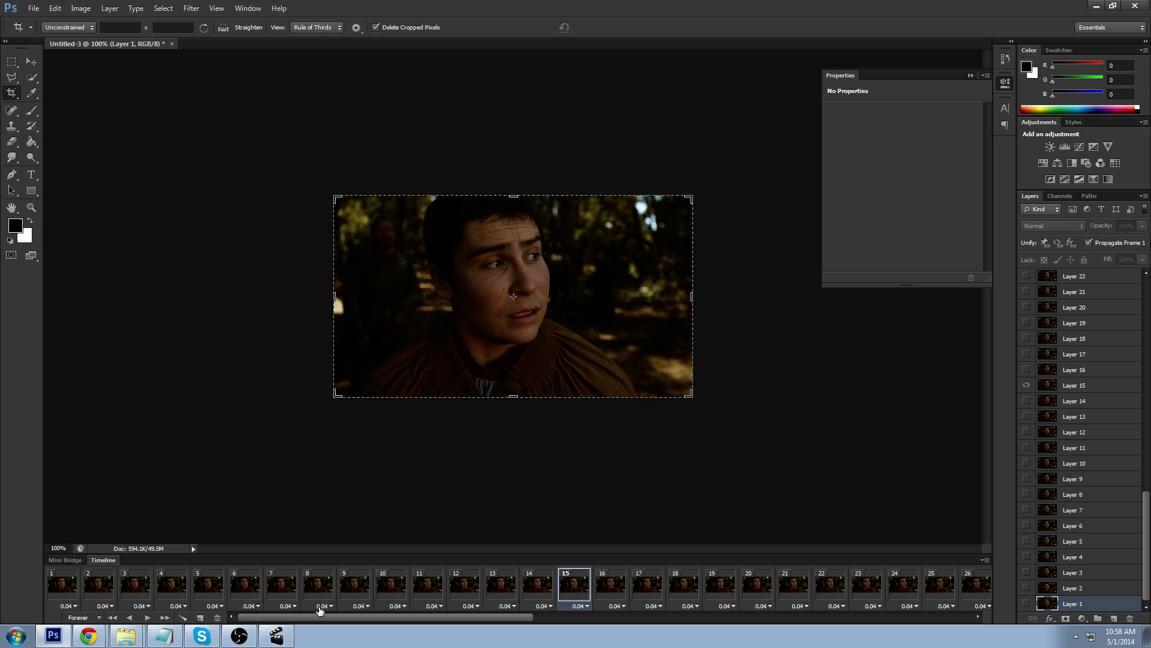
# Export via Save for Web as a forever-looping GIF named 1.gif on the Desktop
pyautogui.click(33, 9)
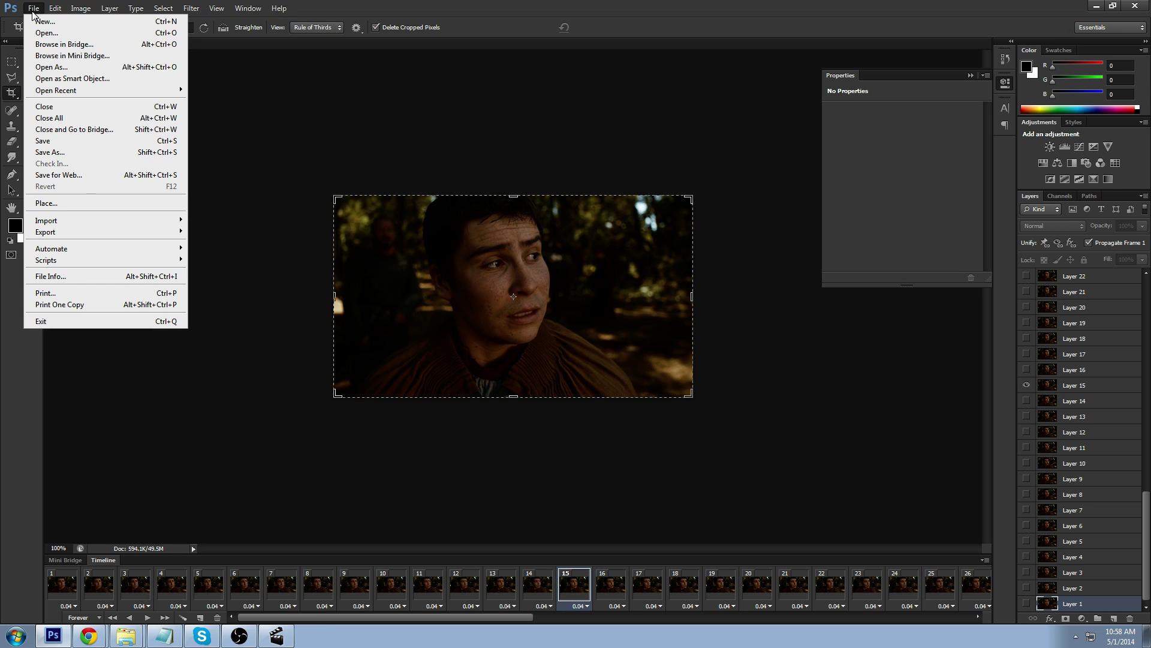
pyautogui.click(87, 174)
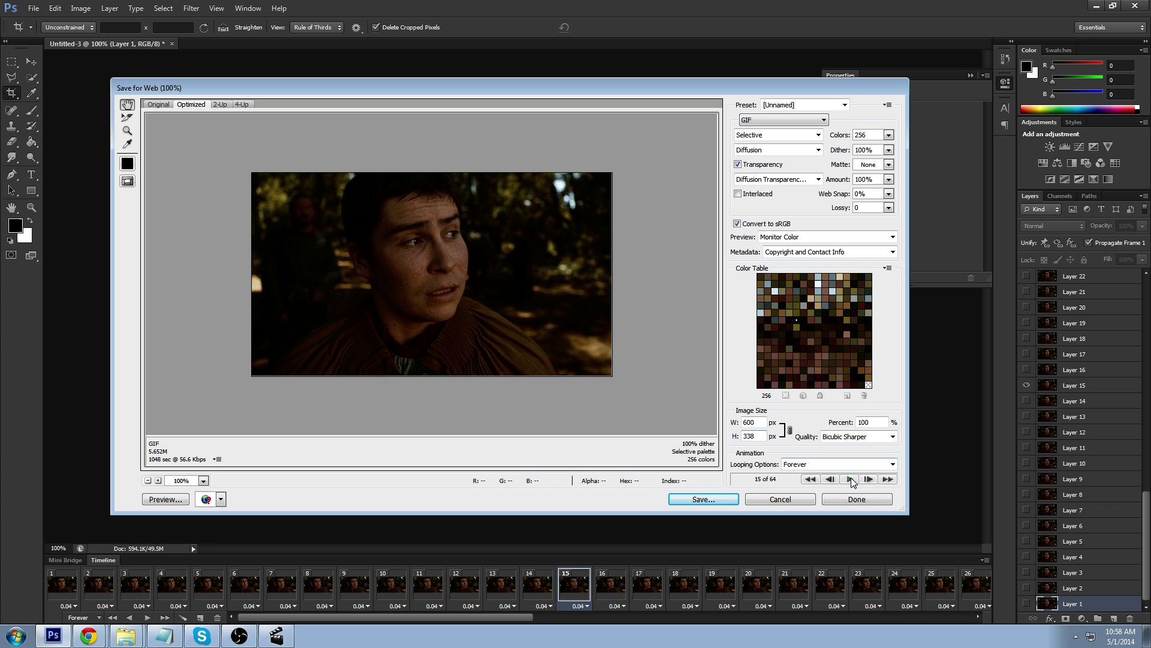
pyautogui.click(850, 478)
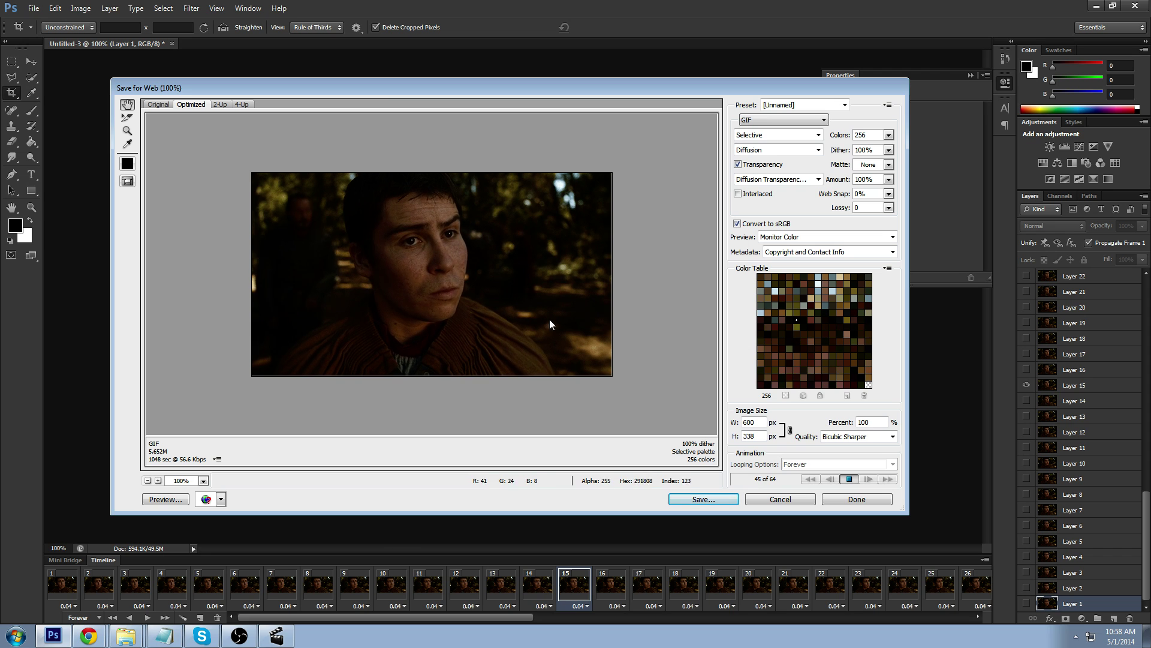
pyautogui.click(688, 500)
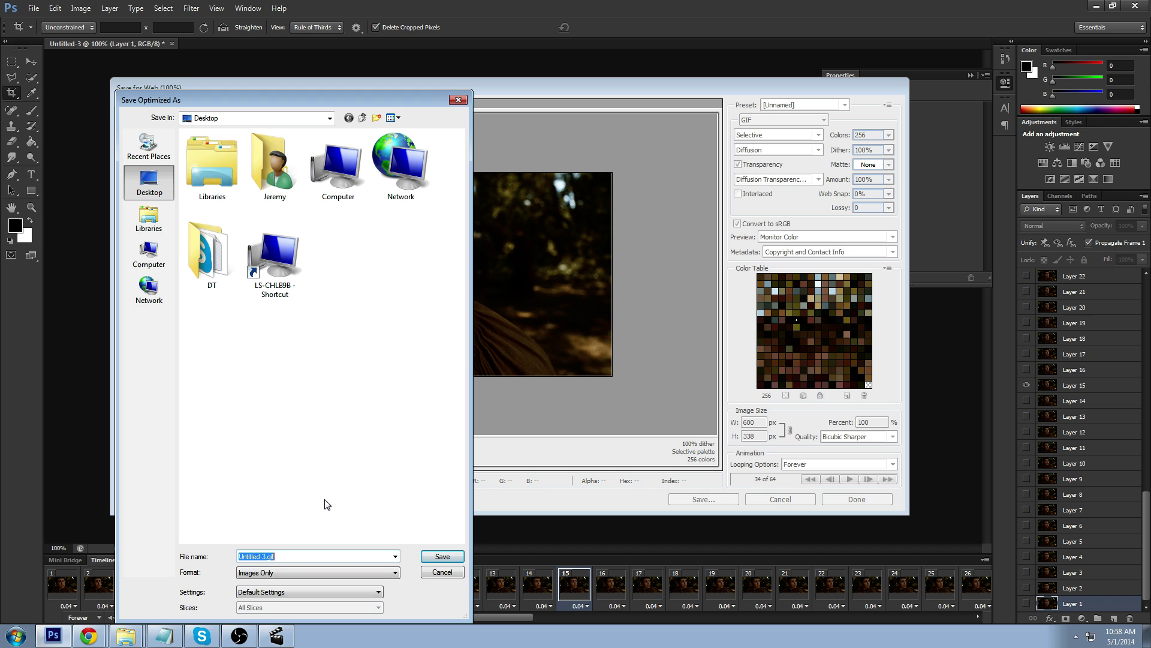
pyautogui.write('1')
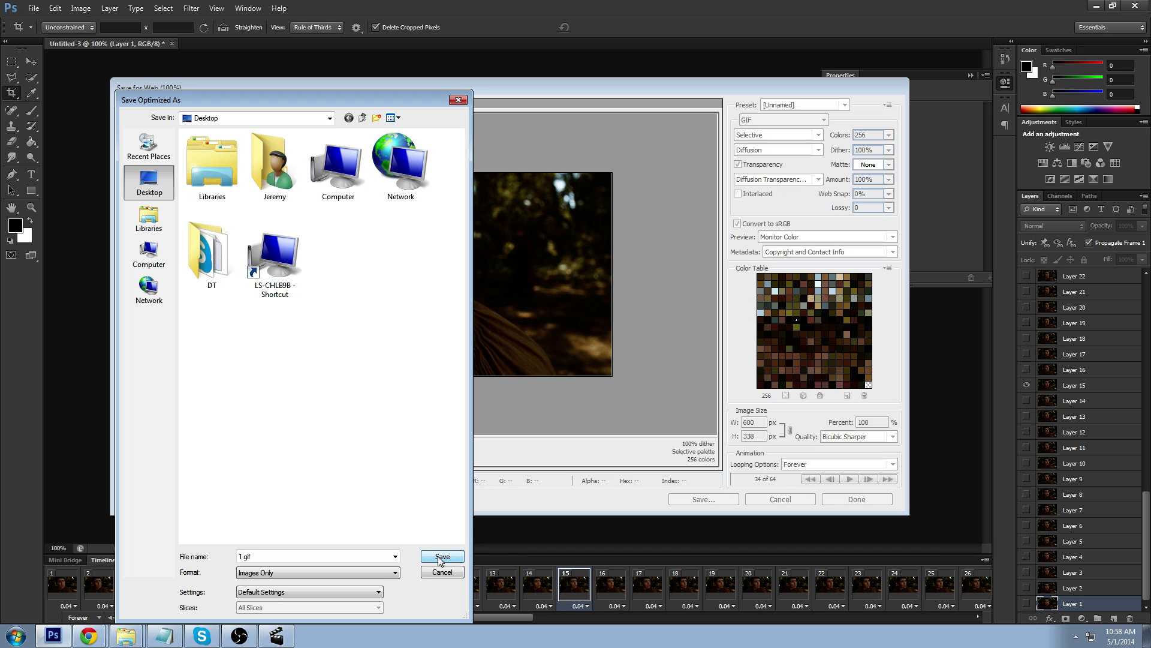
pyautogui.click(441, 558)
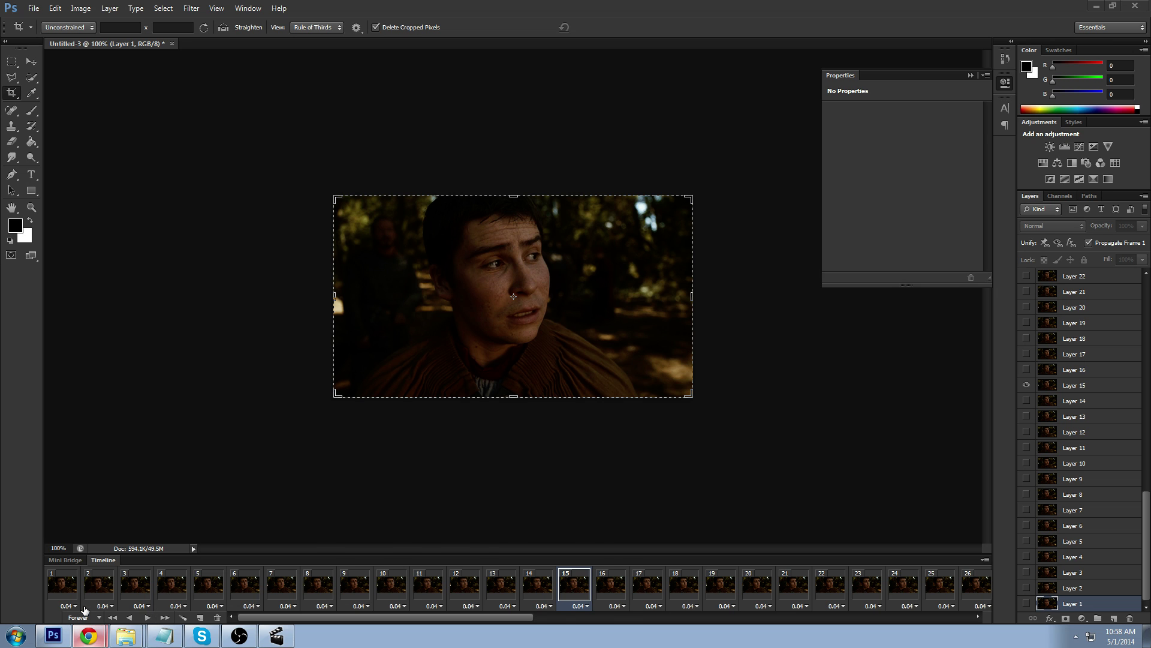
# Upload 1.gif from the Desktop to Imgur from the computer in Chrome
pyautogui.click(85, 610)
pyautogui.click(729, 107)
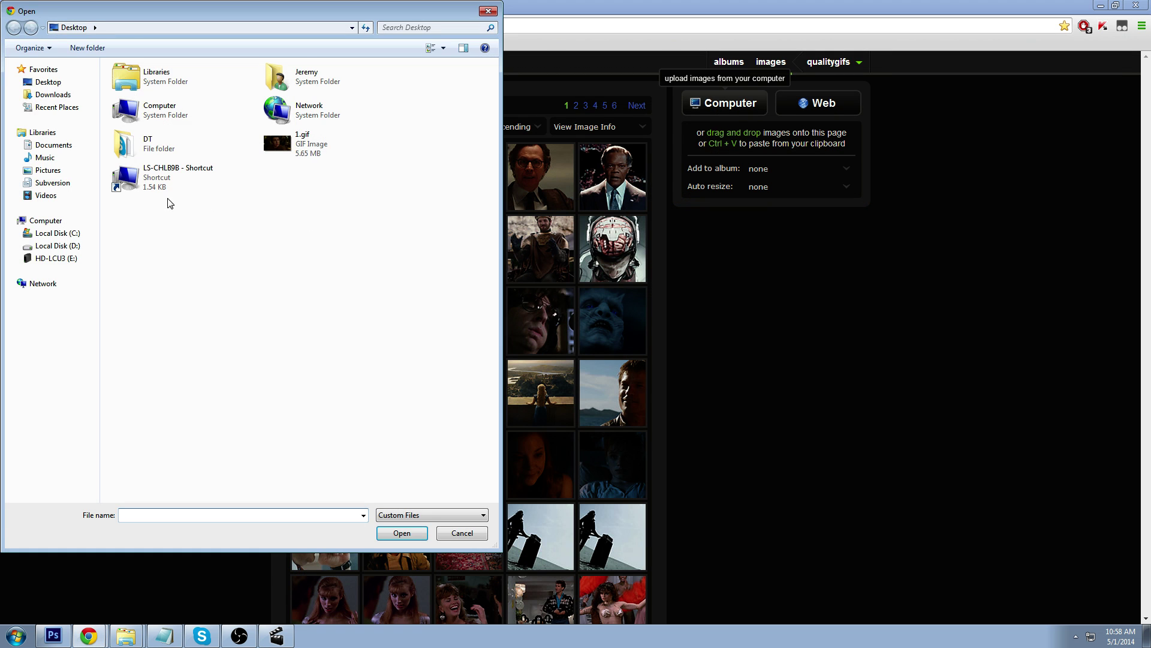
pyautogui.doubleClick(276, 151)
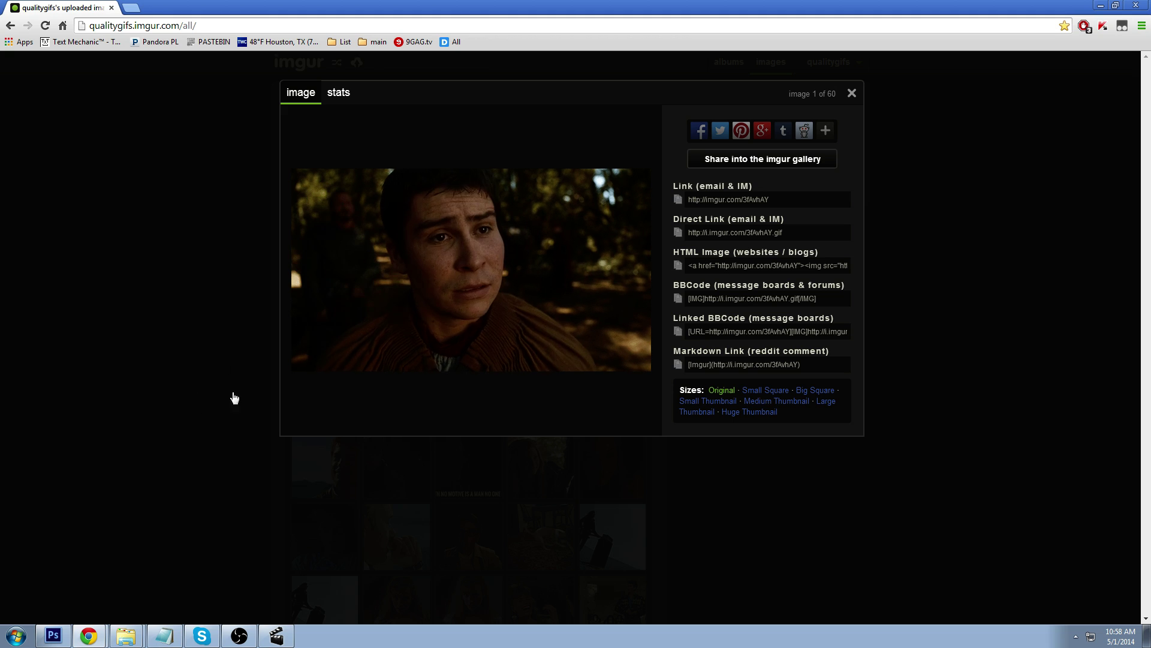
# Minimize Chrome and Photoshop, then reposition the Avidemux window slightly left
pyautogui.click(1101, 5)
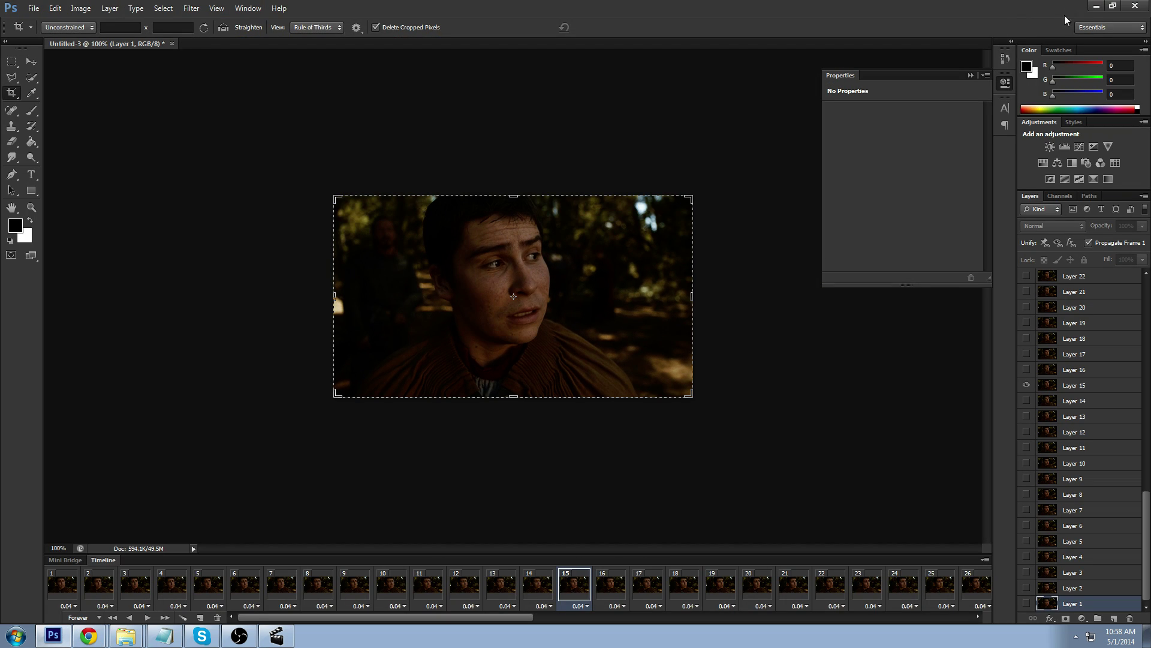
pyautogui.click(1095, 6)
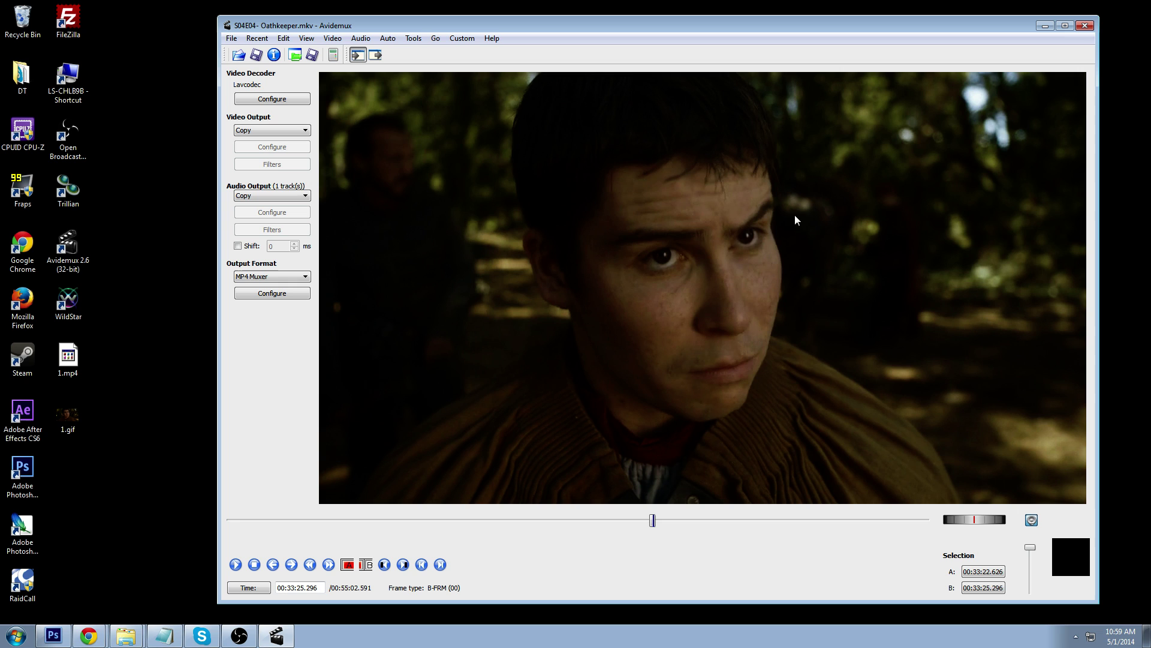
pyautogui.moveTo(541, 26); pyautogui.dragTo(517, 31)
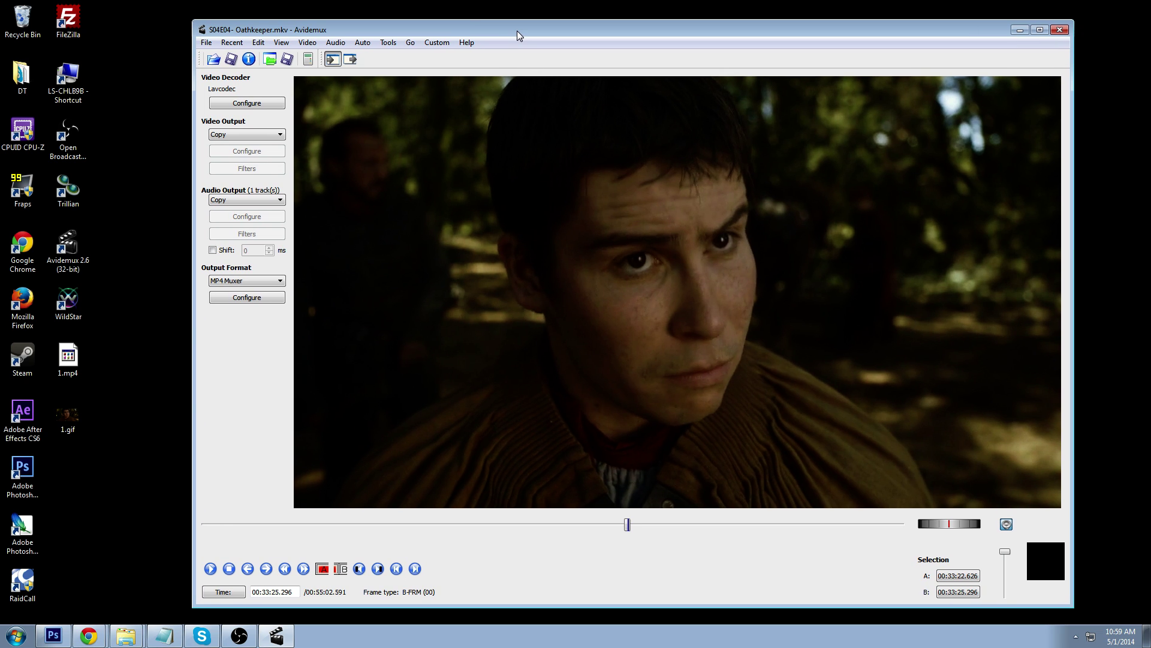